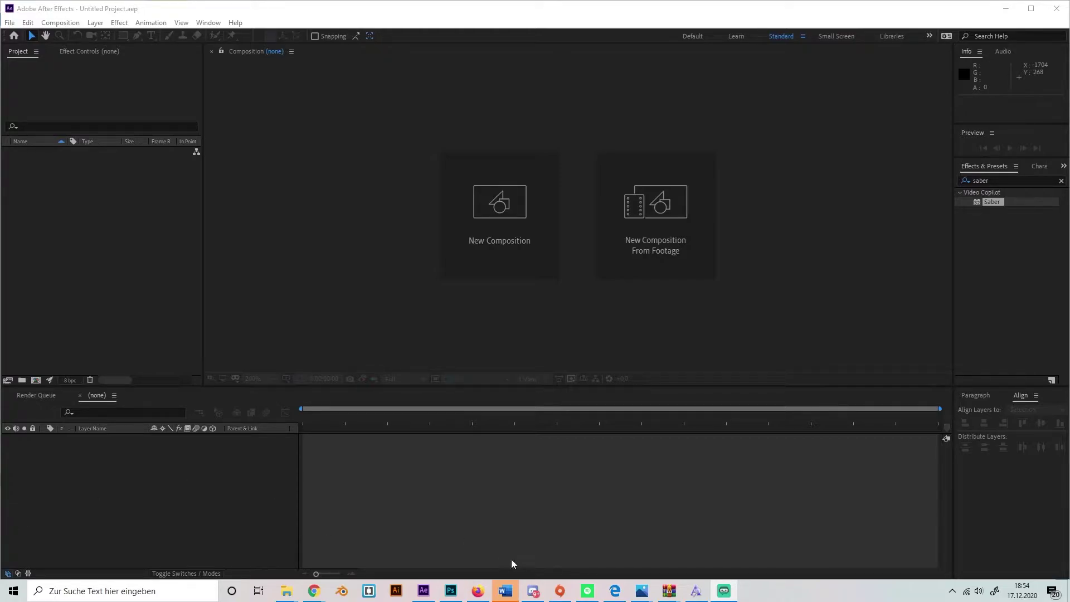
click(478, 590)
scroll(369, 382, up, 4)
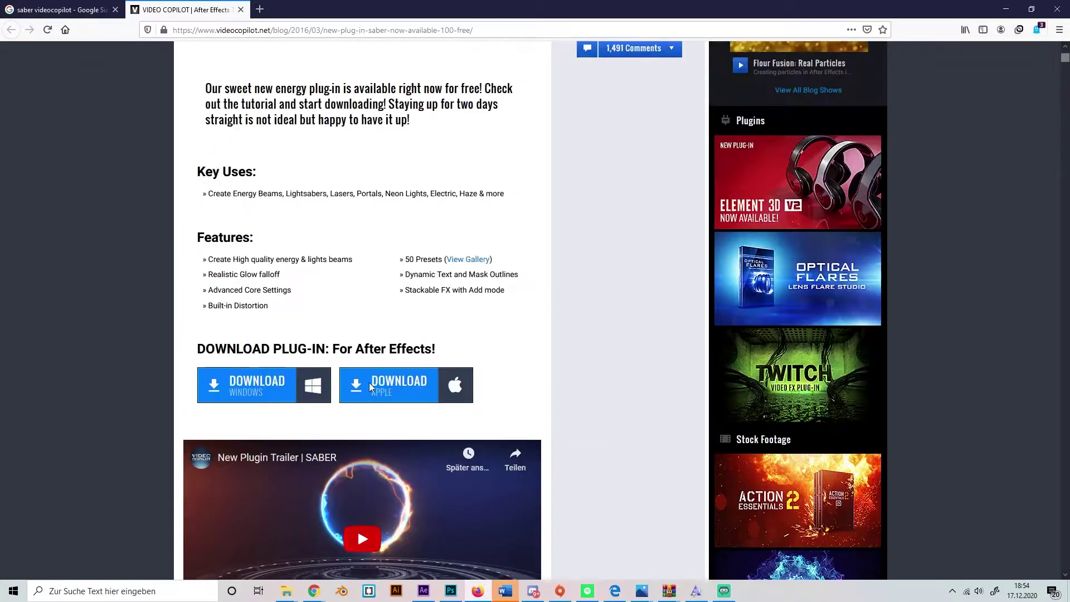
scroll(369, 382, up, 1)
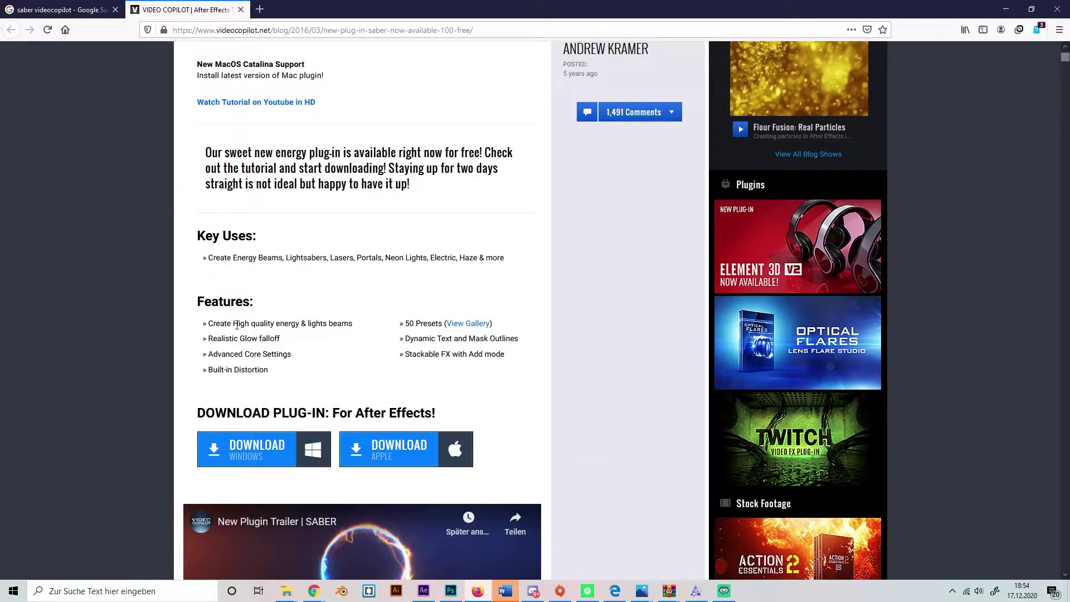
scroll(237, 325, up, 6)
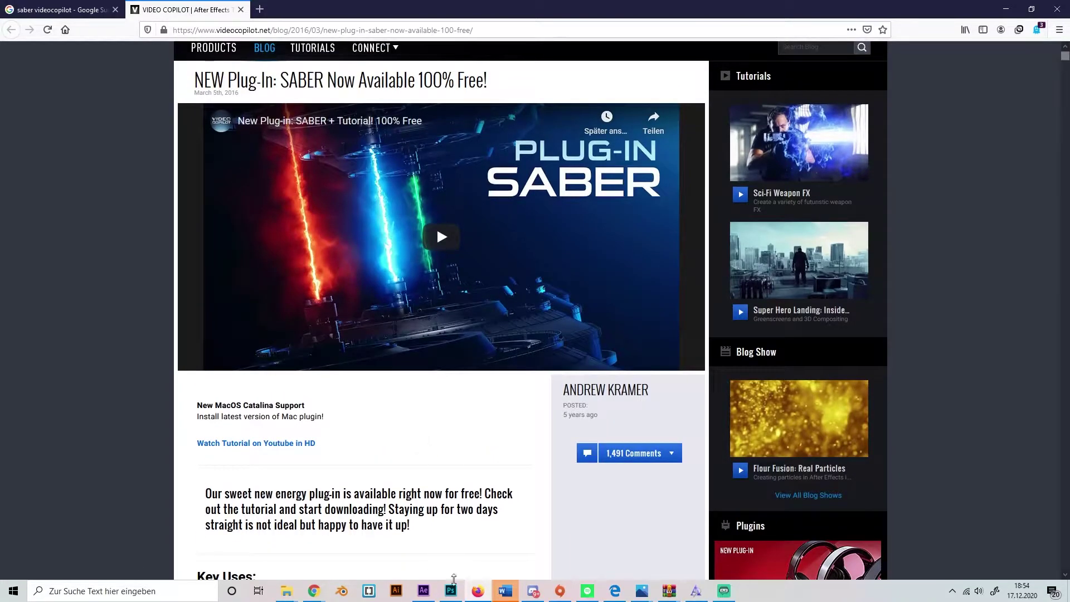
Create Comp 1 at 1920×1080, 60 fps, 10 seconds, with a black background.
click(423, 590)
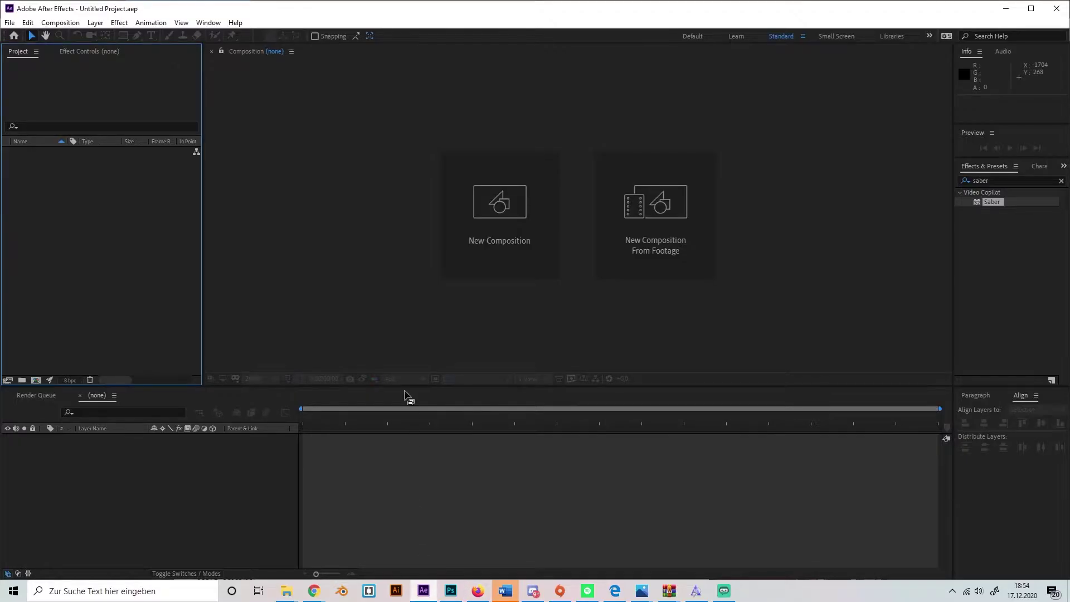
right_click(110, 190)
click(128, 196)
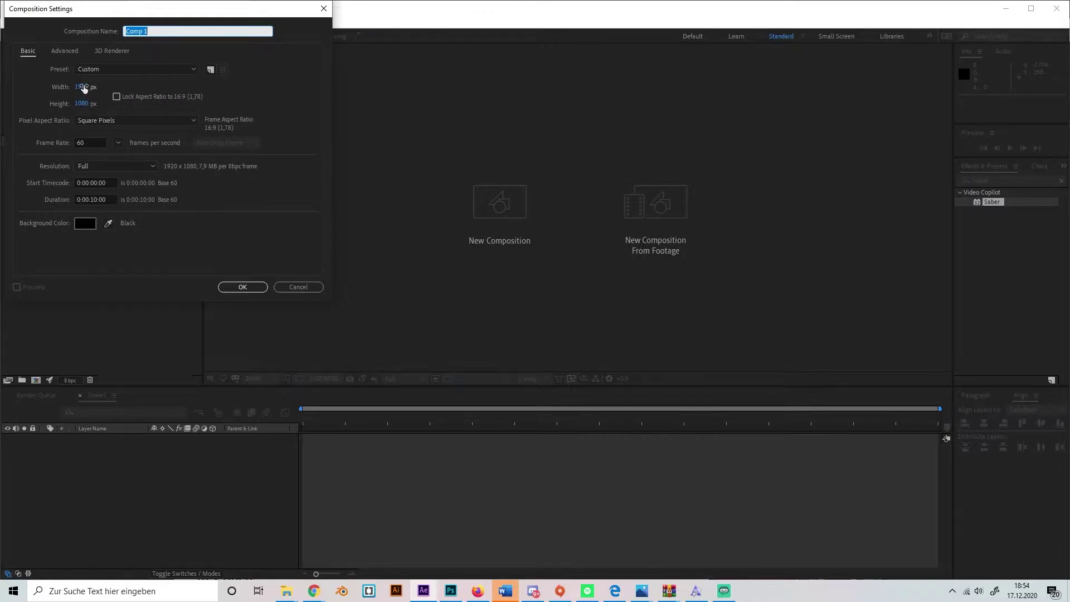
click(253, 288)
Add a white solid layer filling Comp 1.
right_click(118, 455)
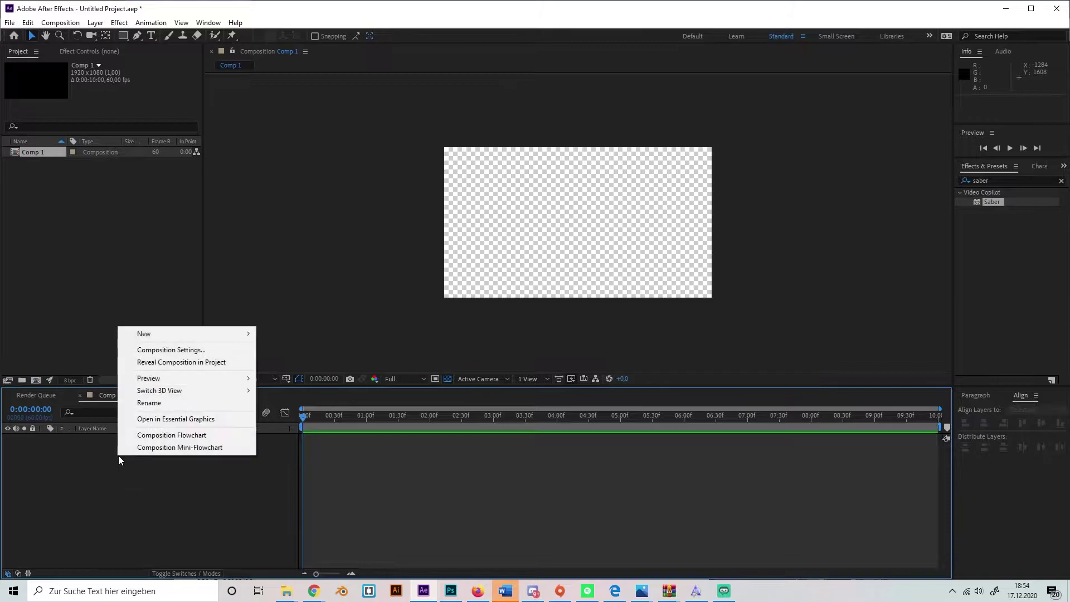
mouse_move(223, 333)
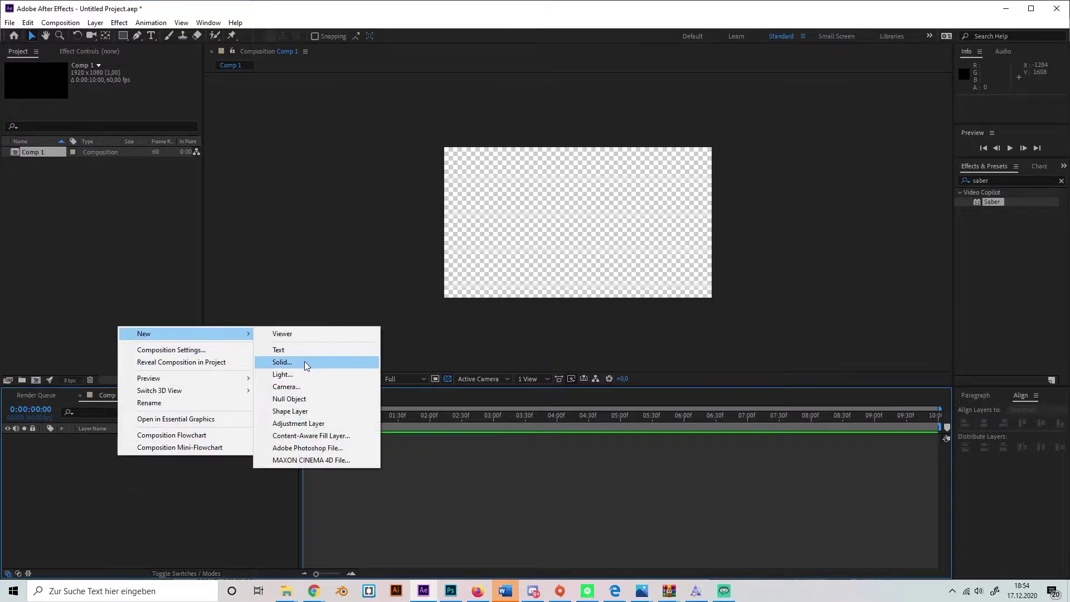
click(305, 362)
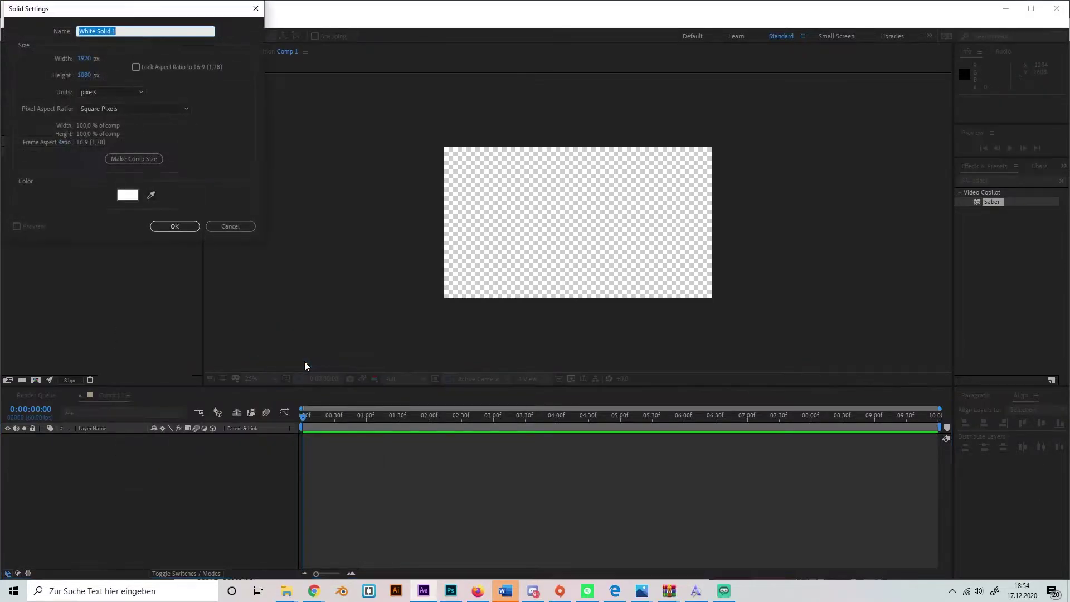
click(174, 226)
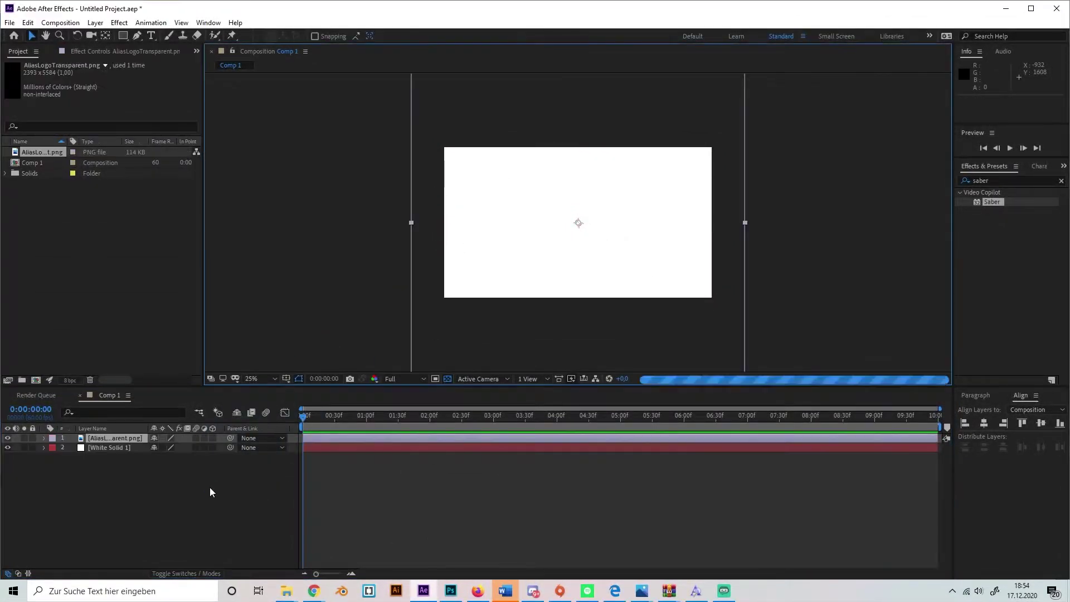
Scale the AliasLogoTransparent.png logo layer down to 11%.
click(120, 439)
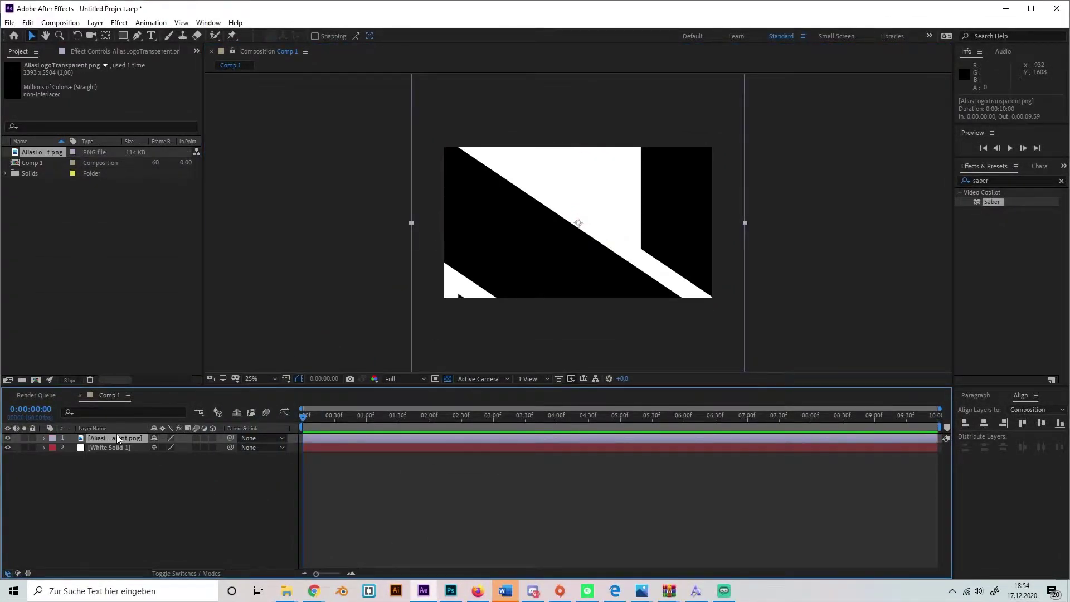
key(s)
drag(182, 447, 129, 438)
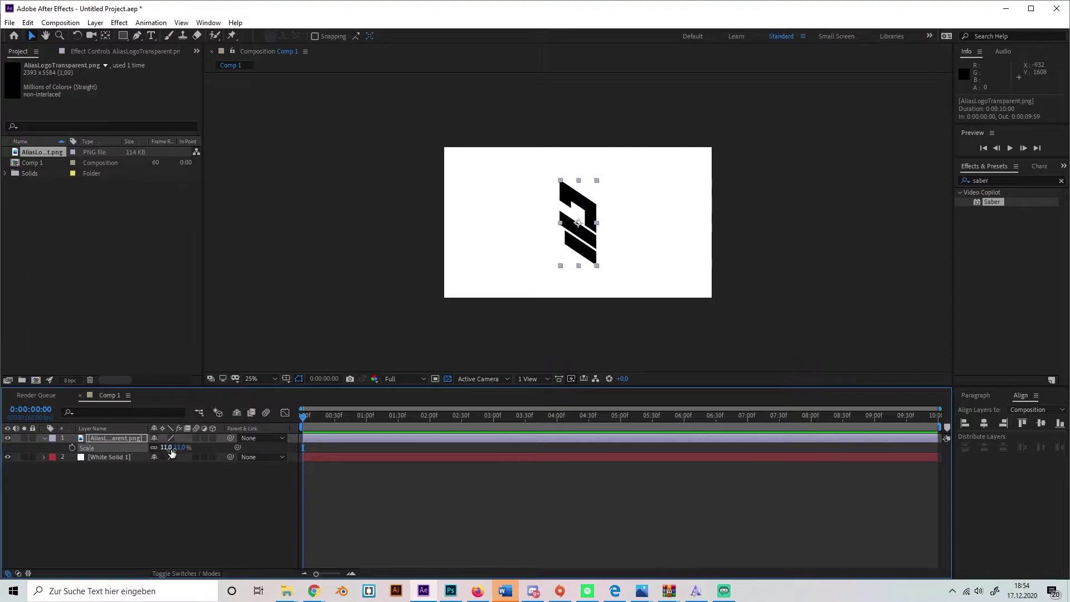
drag(178, 447, 184, 448)
Add White Solid 2 above the logo and set its opacity to 33%.
right_click(129, 483)
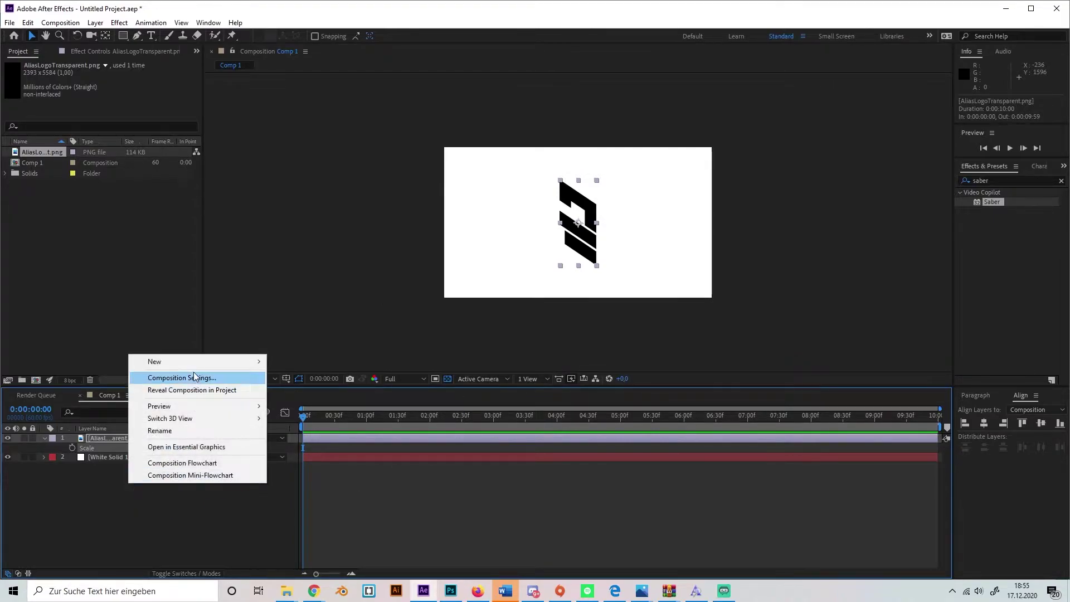
mouse_move(195, 361)
click(299, 385)
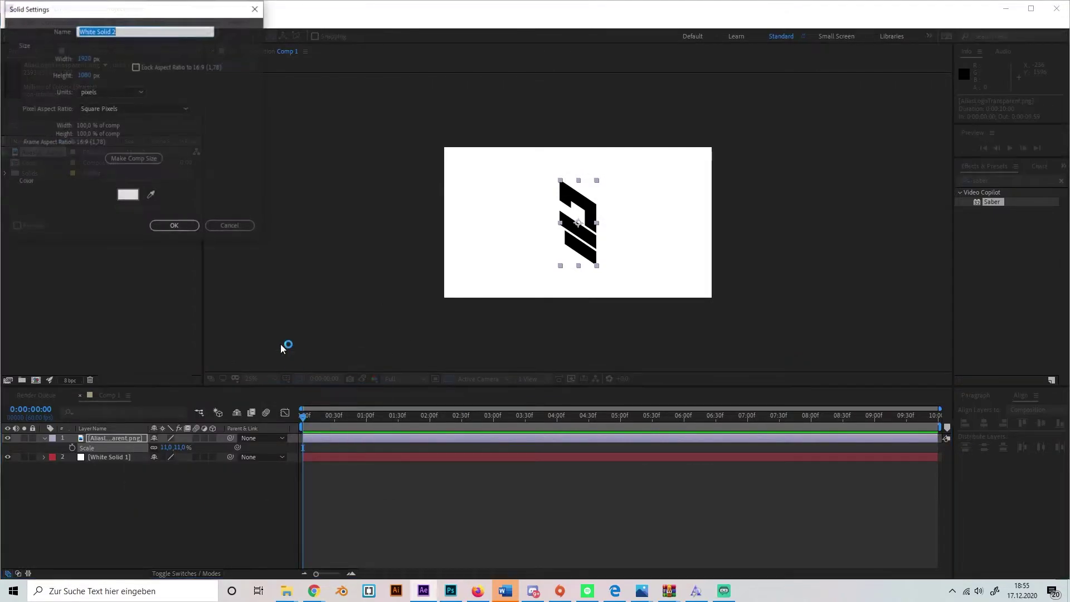
click(172, 226)
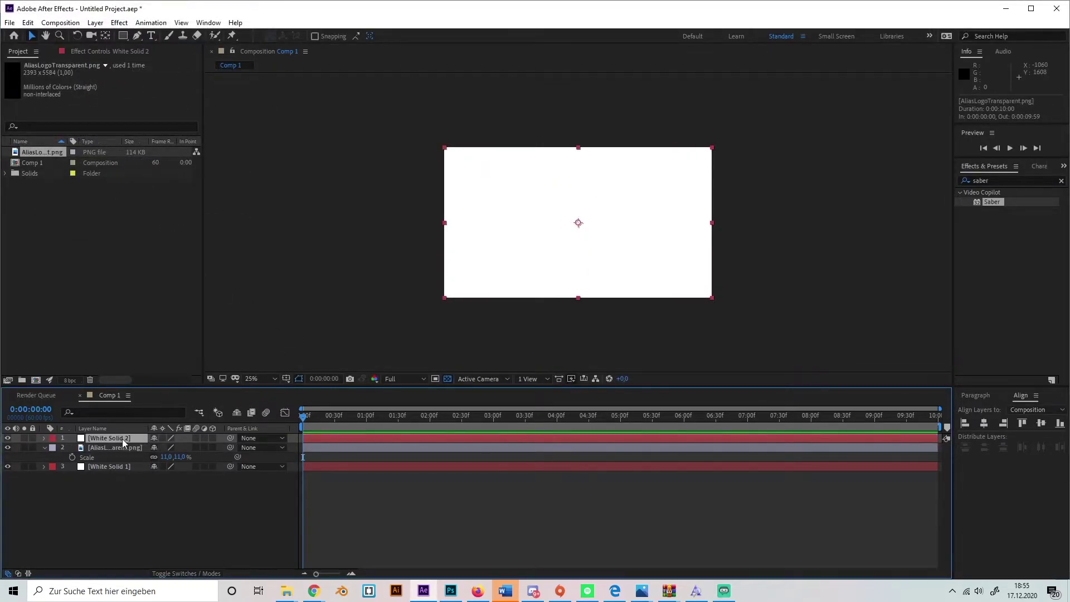
key(t)
click(159, 447)
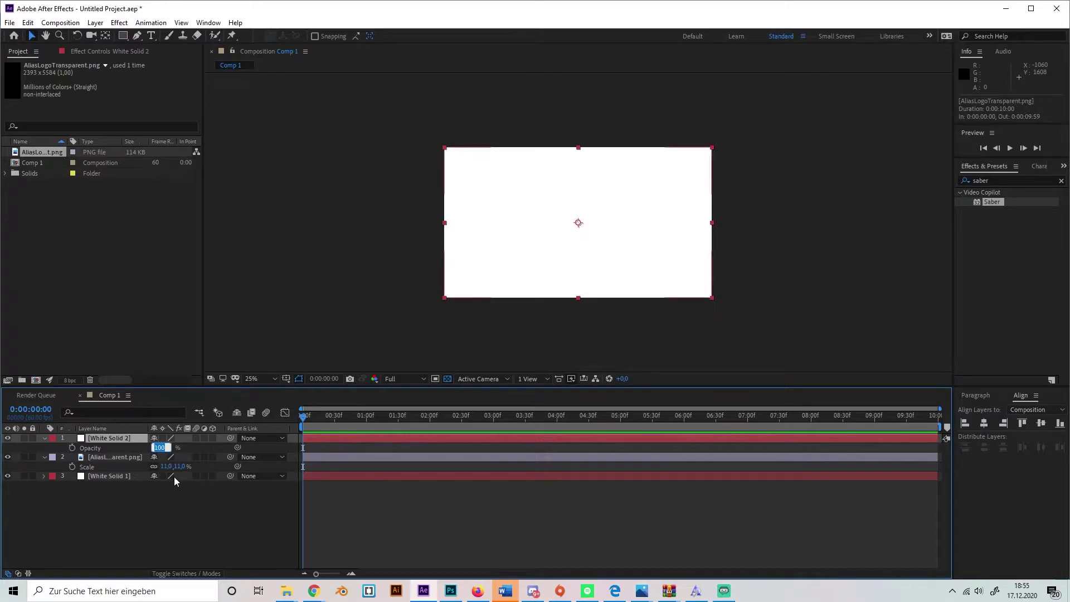
text(33)
click(185, 507)
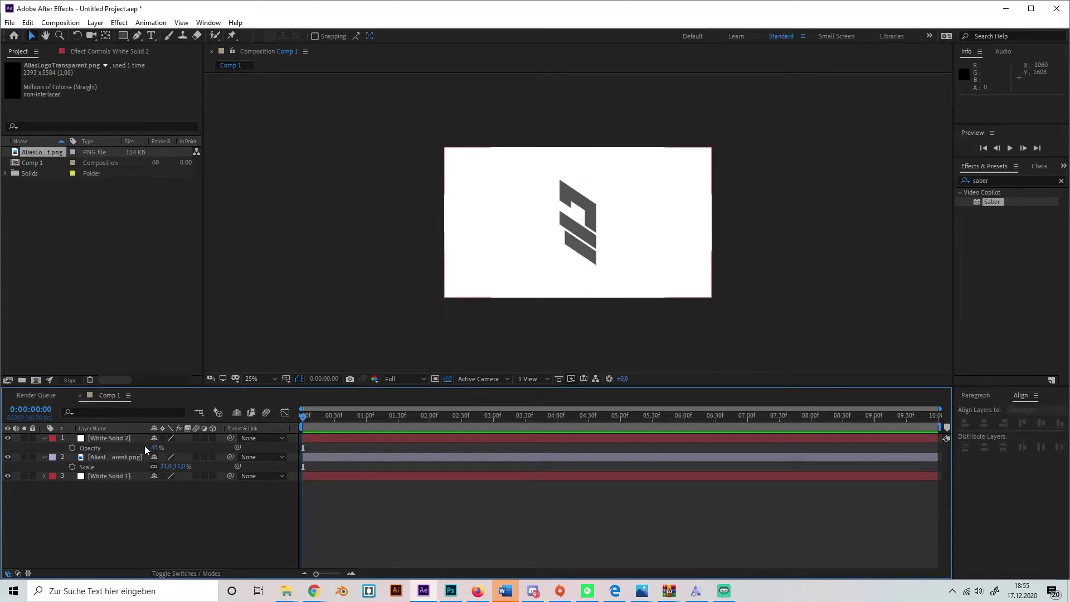
Zoom the viewer to 100% and centre the logo in view.
key(period)
key(period)
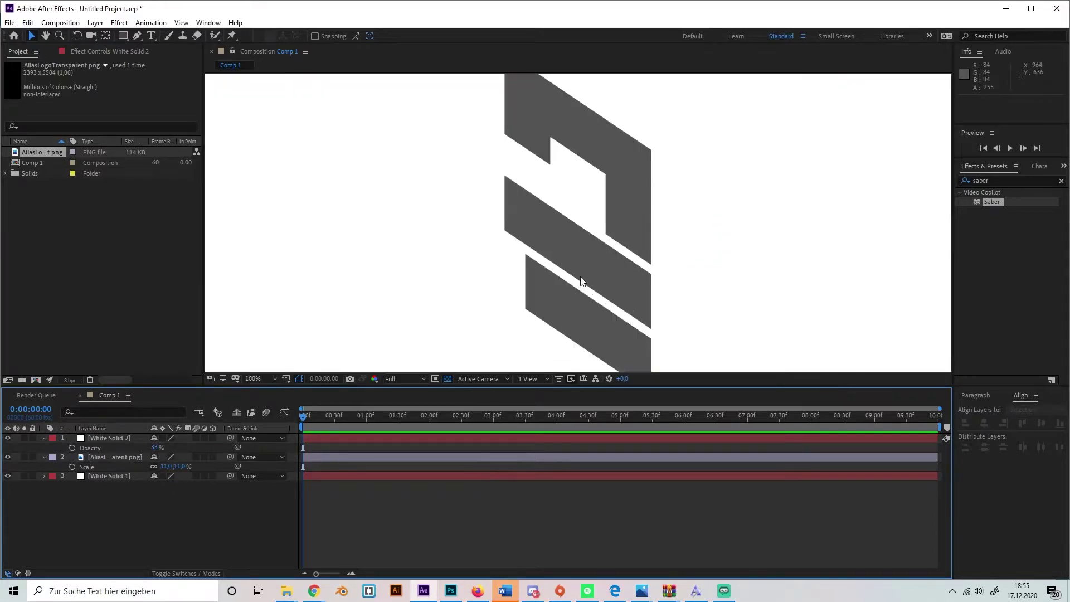
key(period)
drag(548, 224, 567, 283)
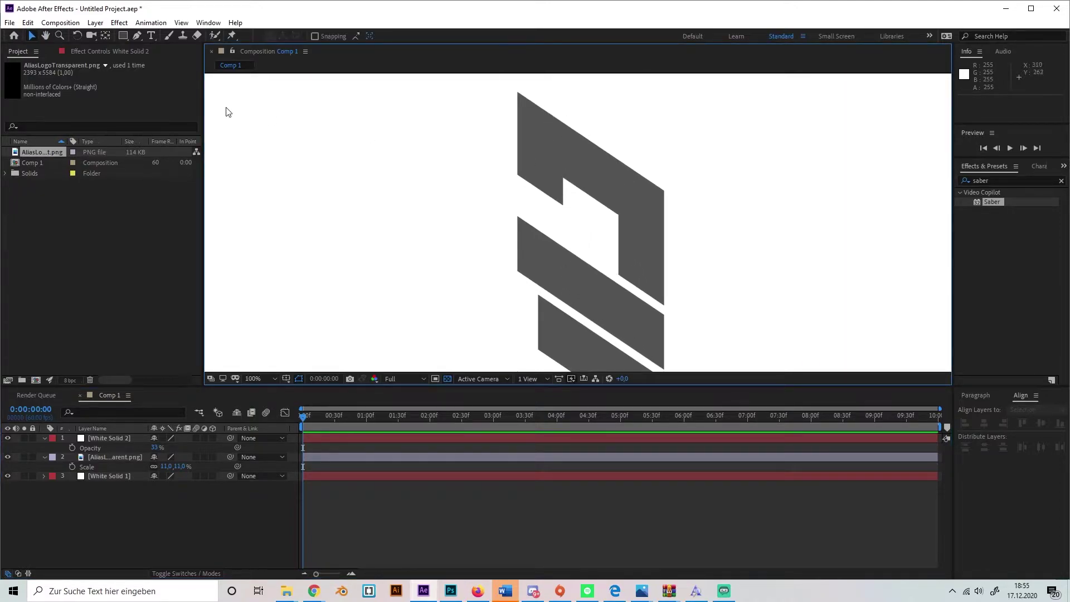
With the Pen tool, trace a closed mask around the logo's top shape on White Solid 2.
click(136, 36)
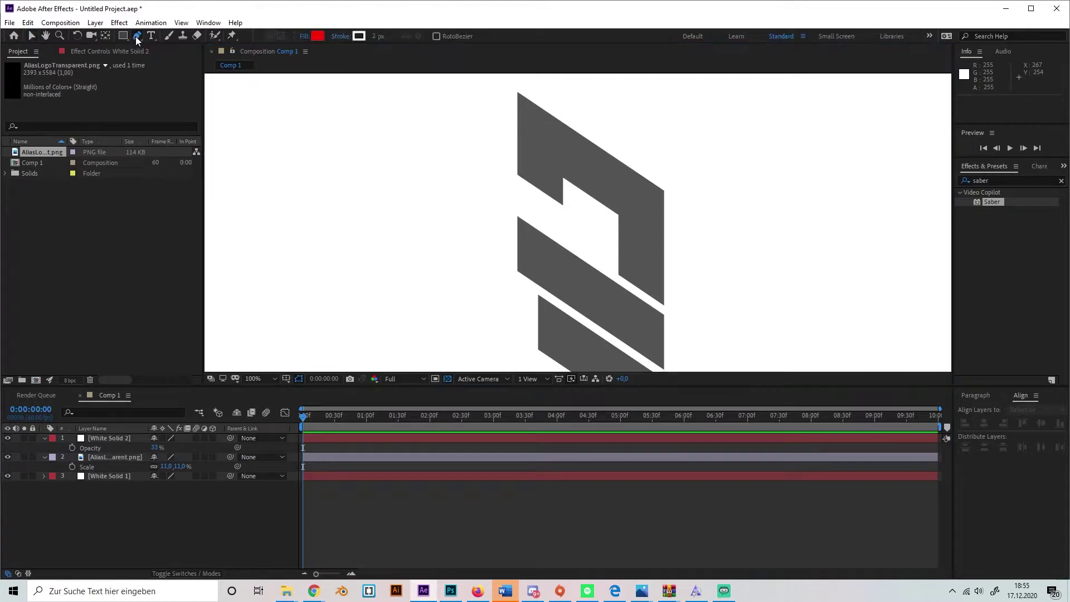
click(135, 437)
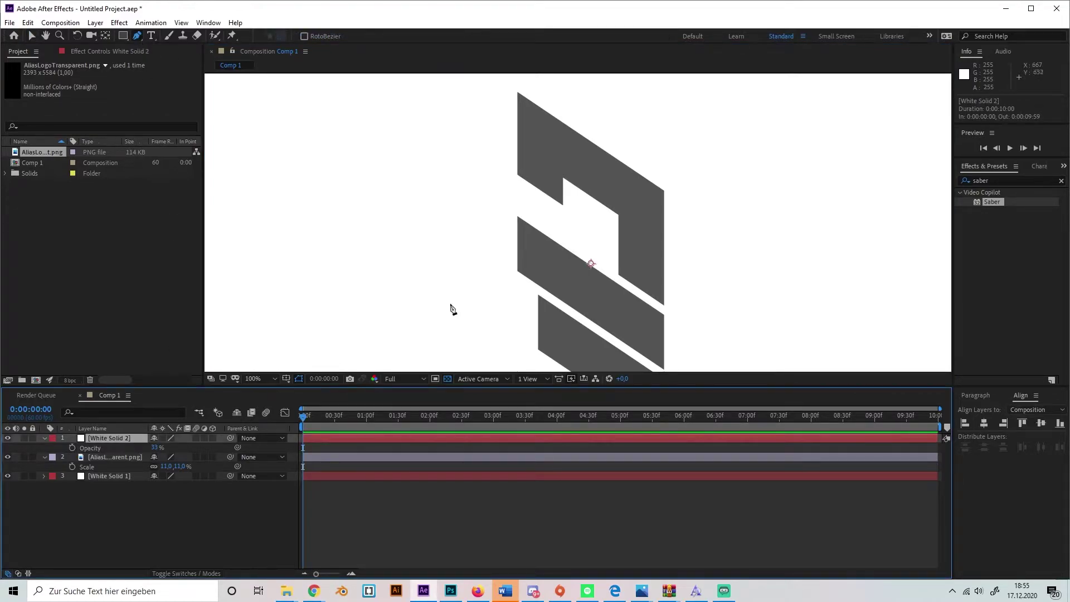
click(518, 174)
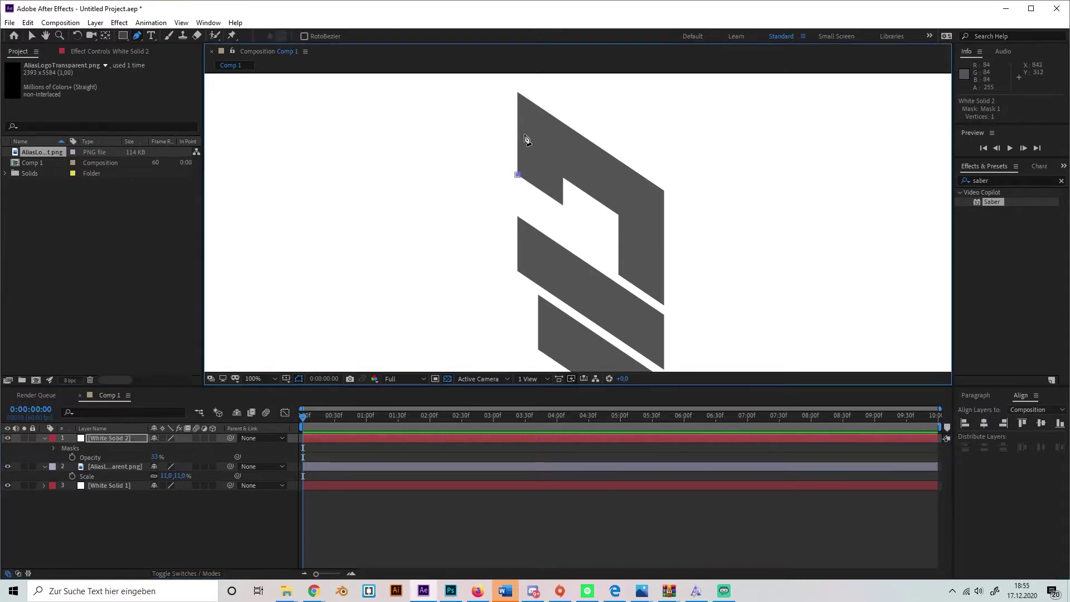
click(518, 92)
click(664, 190)
click(664, 304)
click(617, 273)
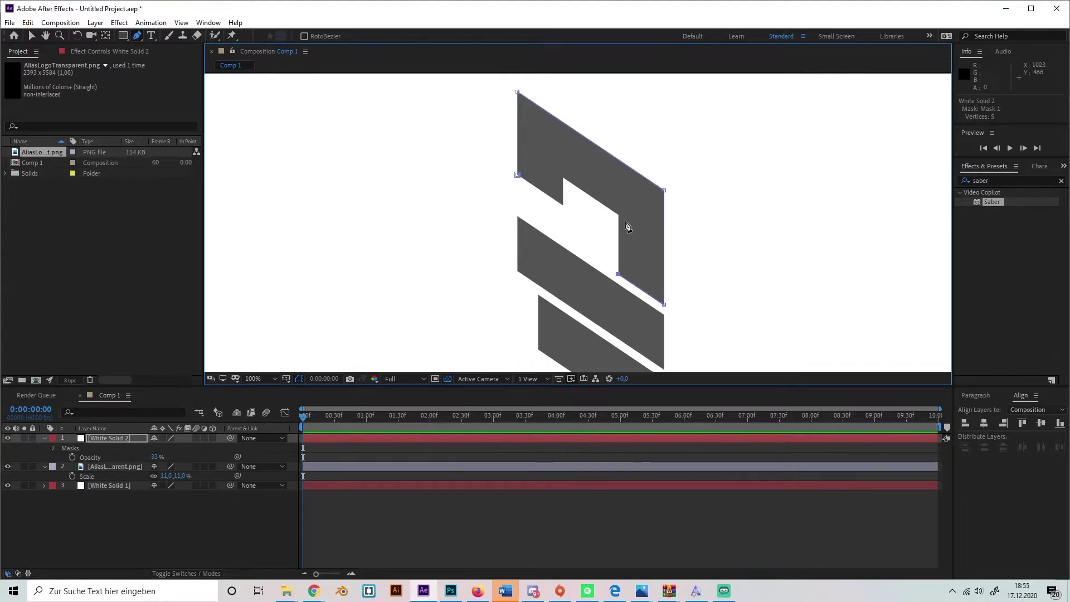
click(617, 215)
click(563, 177)
click(563, 205)
click(518, 174)
Draw a four-point closed mask around the logo's upper diagonal bar.
click(611, 258)
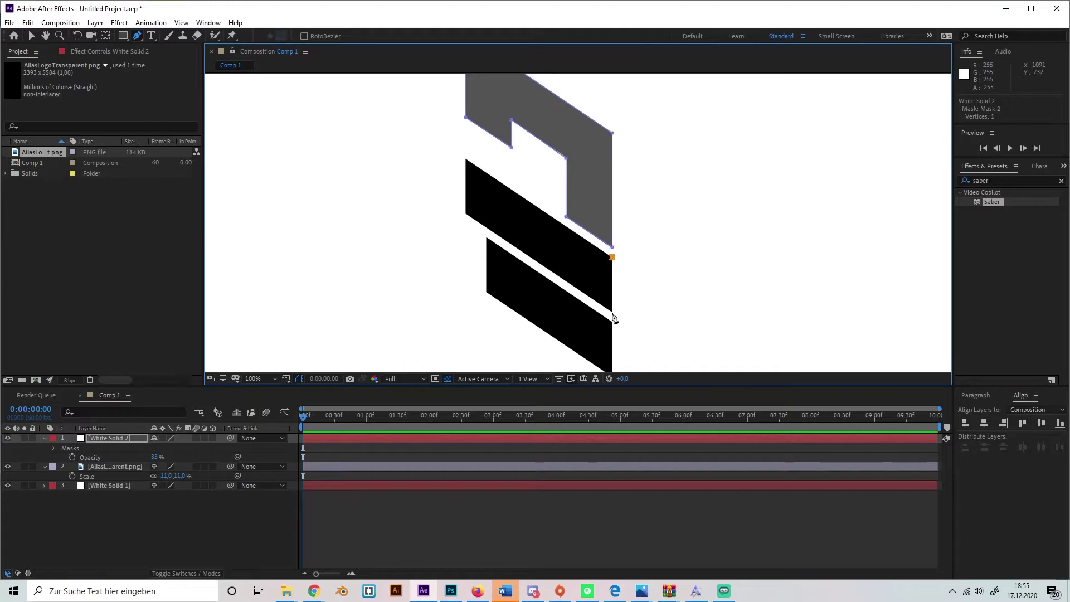
click(612, 311)
click(465, 213)
click(466, 158)
click(612, 257)
Draw a closed mask around the lower diagonal bar and zoom in to check edges.
drag(642, 245, 630, 213)
click(600, 289)
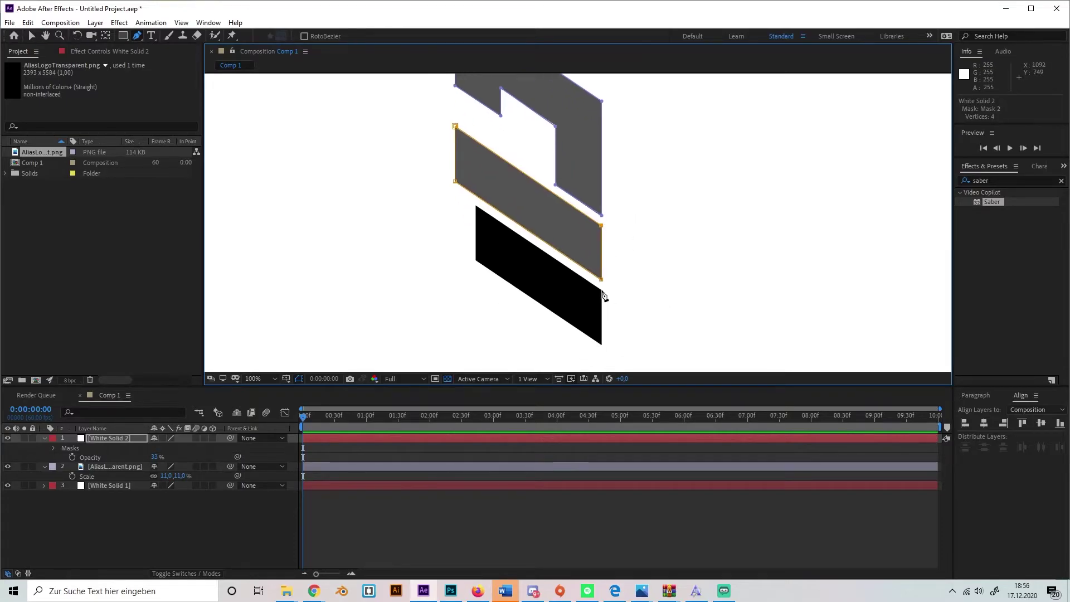
click(601, 343)
click(474, 259)
double_click(475, 206)
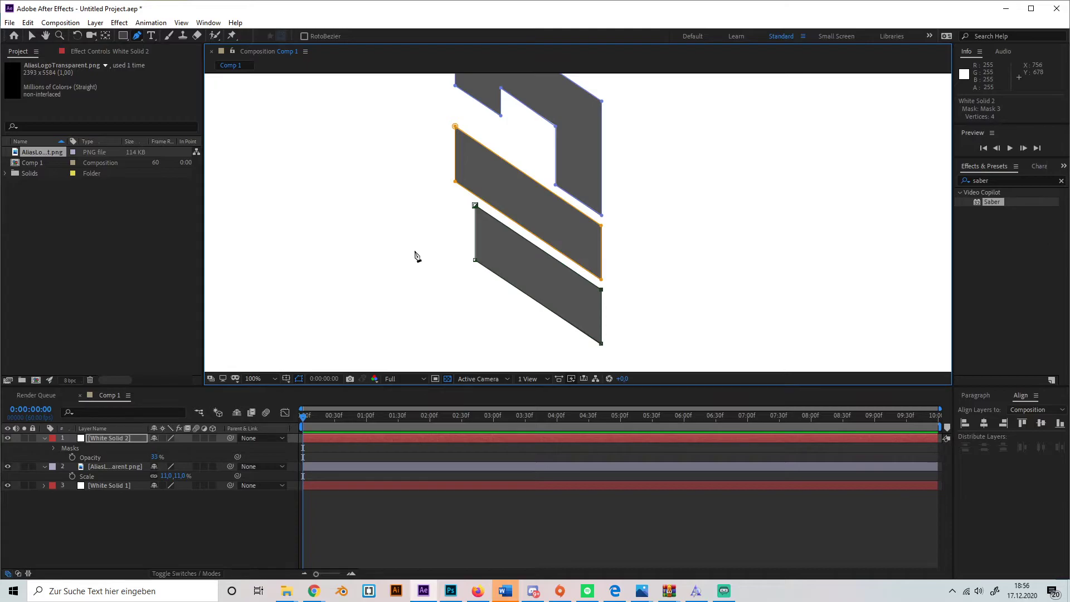
key(period)
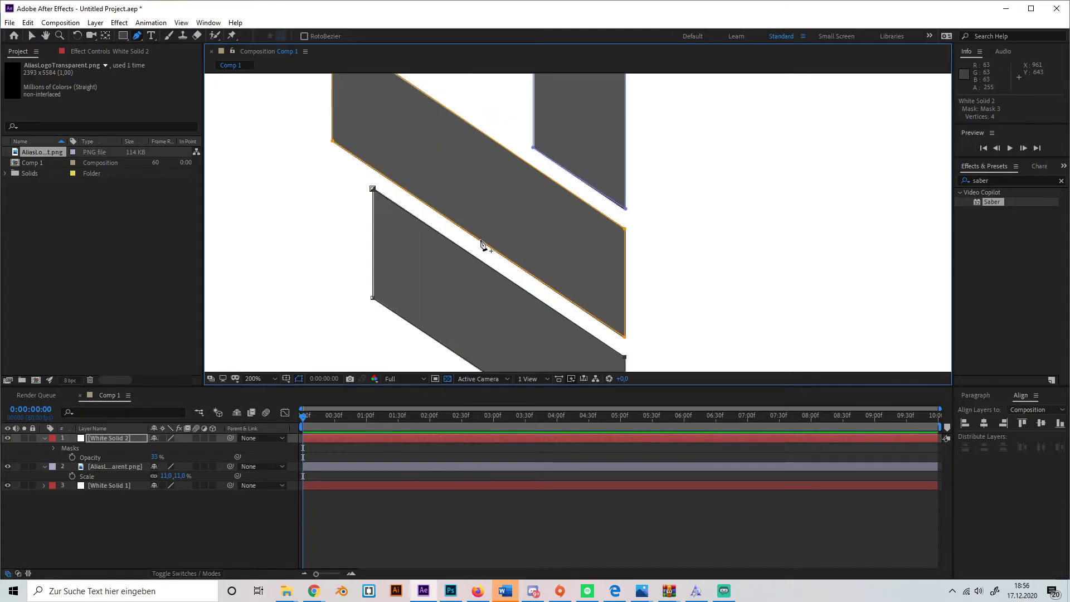
Restore White Solid 2 to 100% opacity and apply the Saber effect to it.
key(comma)
key(comma)
key(comma)
key(comma)
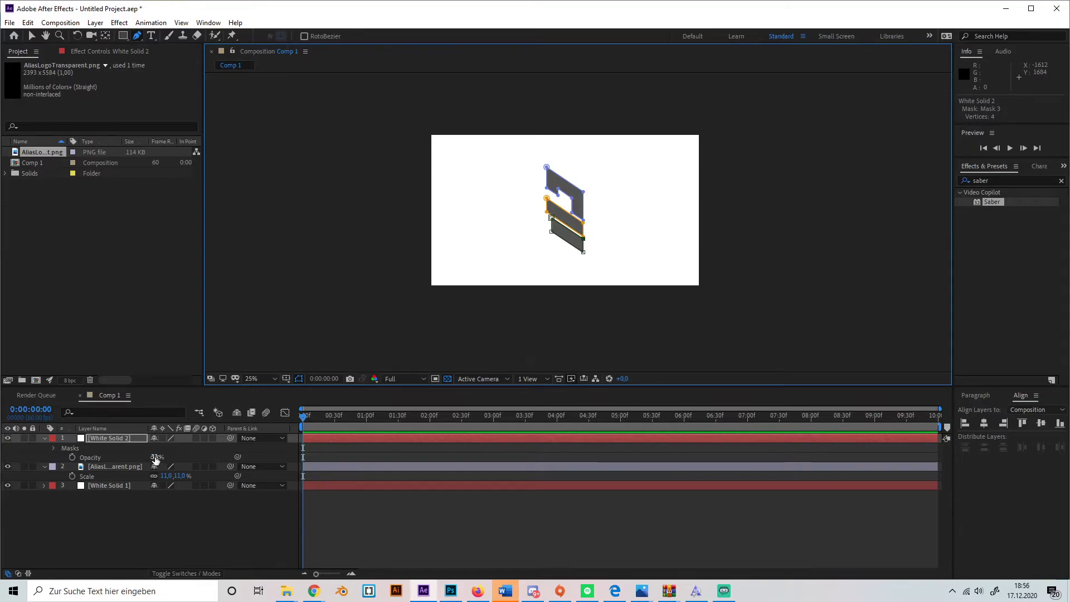
drag(156, 459, 390, 458)
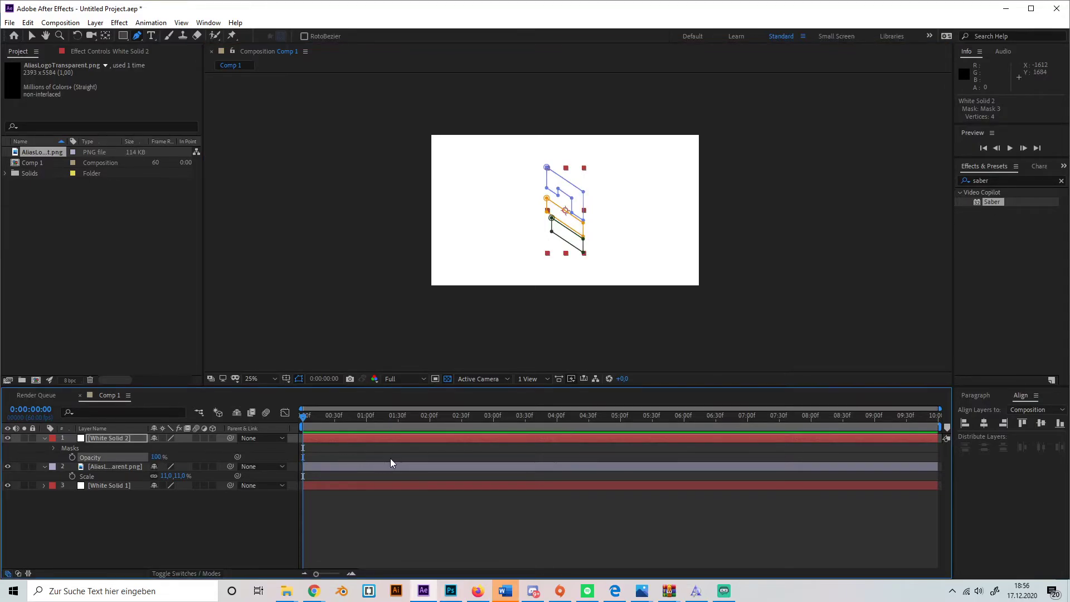
click(964, 180)
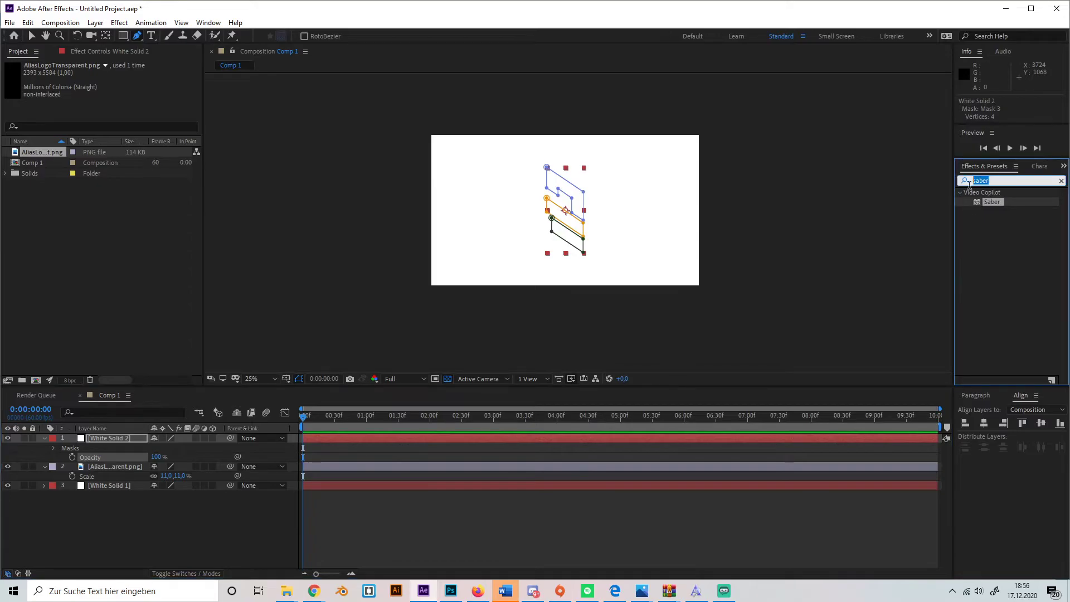
text(saber)
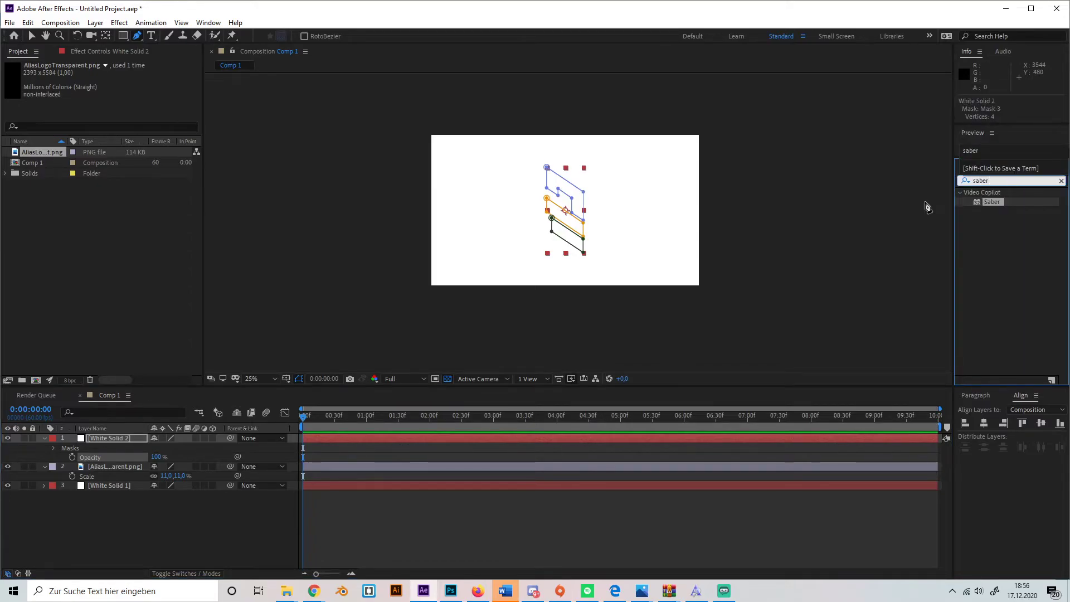
drag(997, 202, 124, 437)
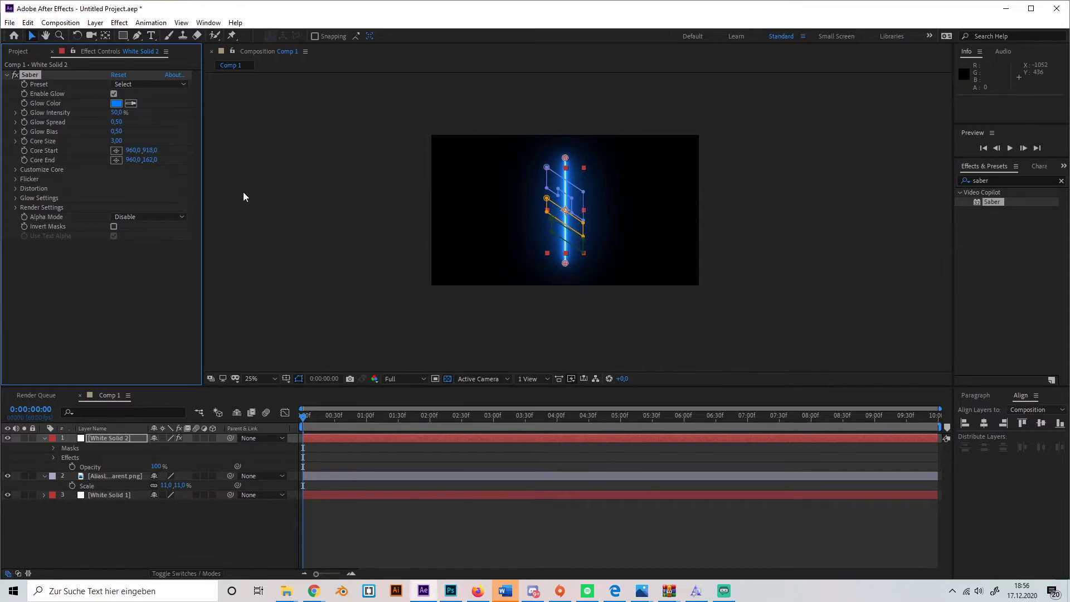
Set Saber's Core Type to Layer Masks under Customize Core.
click(15, 169)
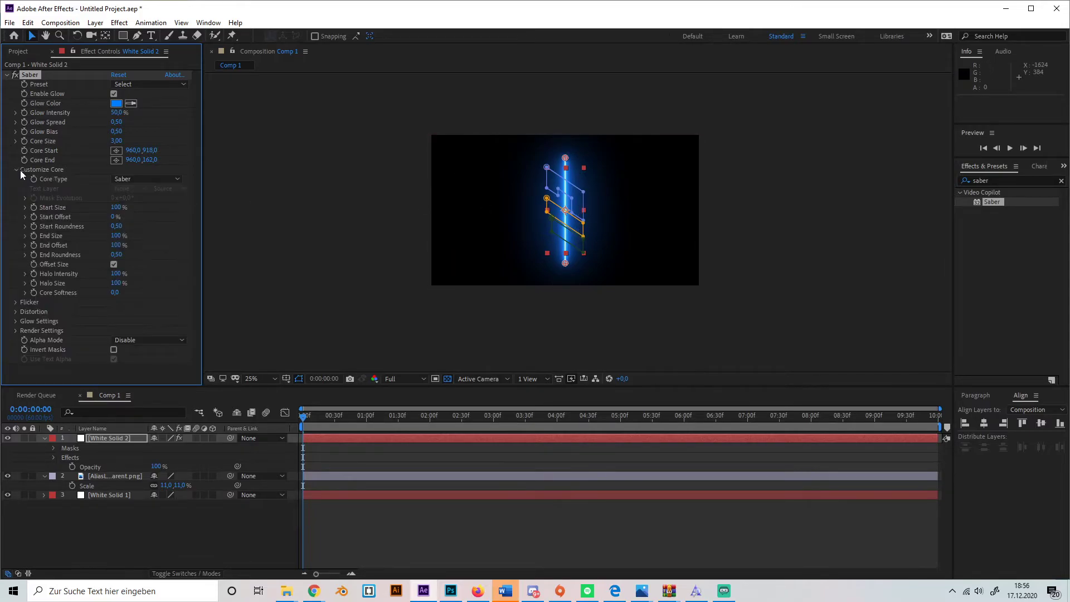
click(145, 178)
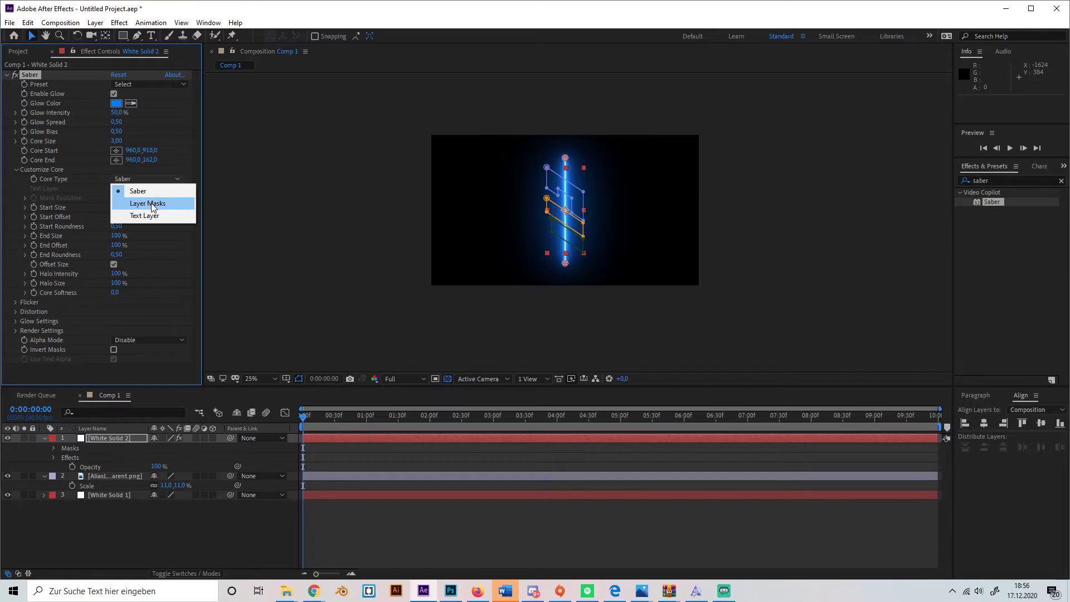
click(151, 203)
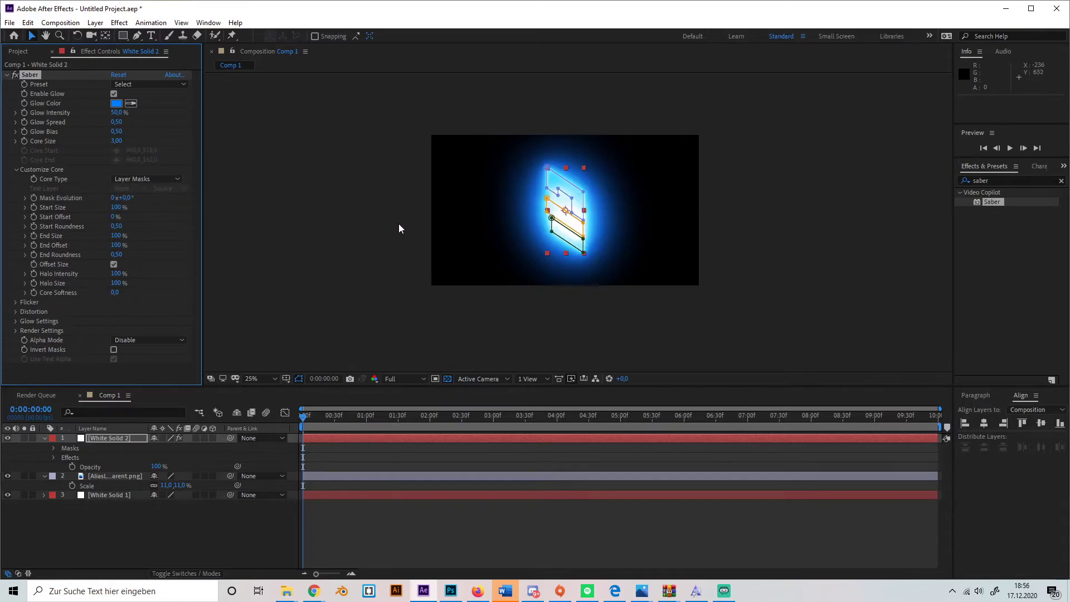
Apply Saber's Electric preset to get a crackling blue outline.
click(144, 85)
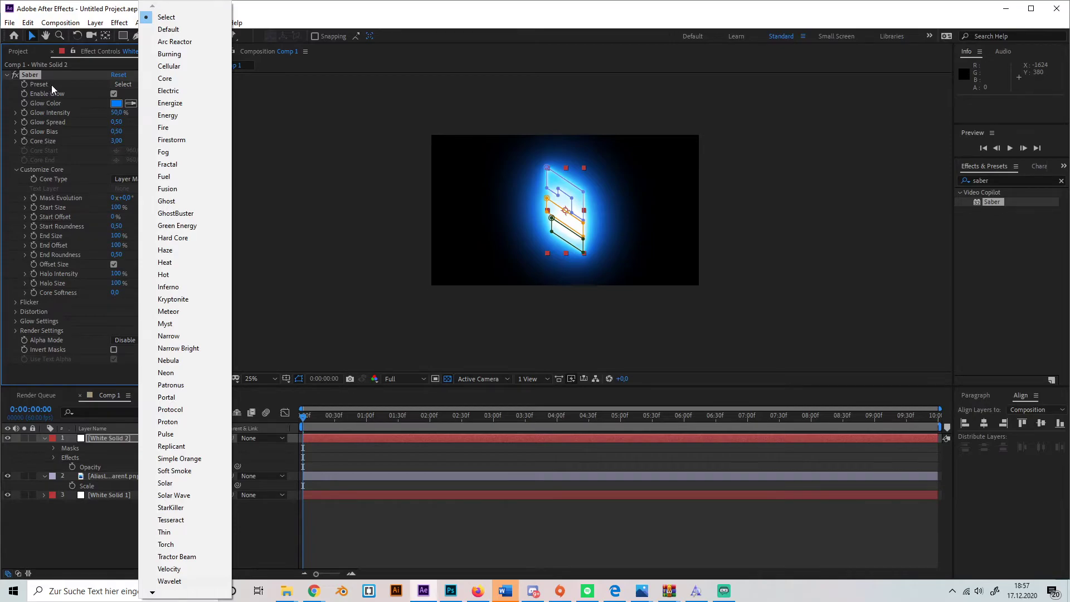
click(169, 91)
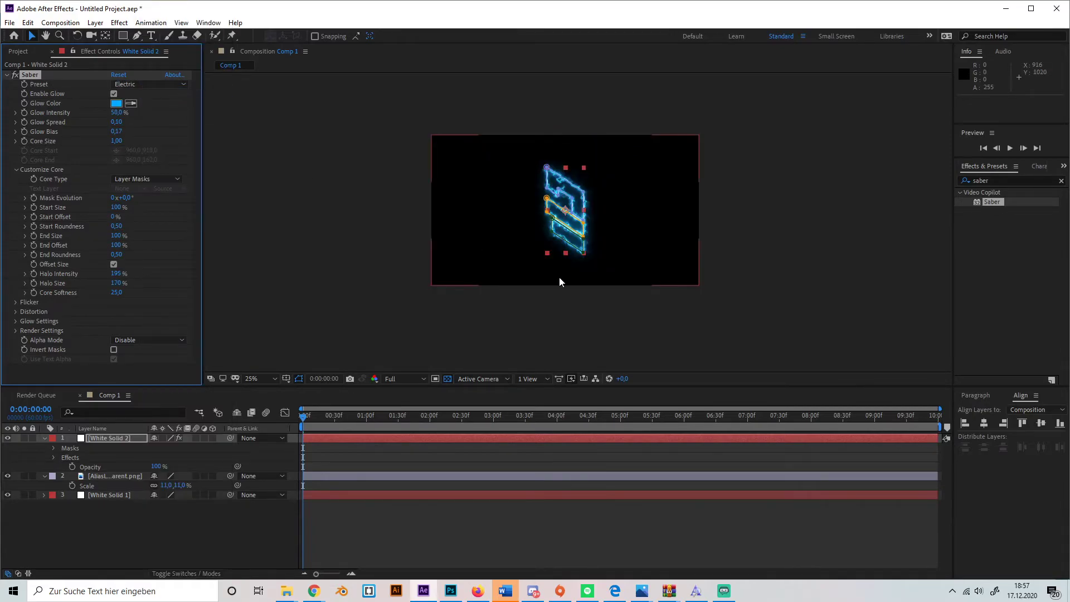
scroll(559, 276, up, 4)
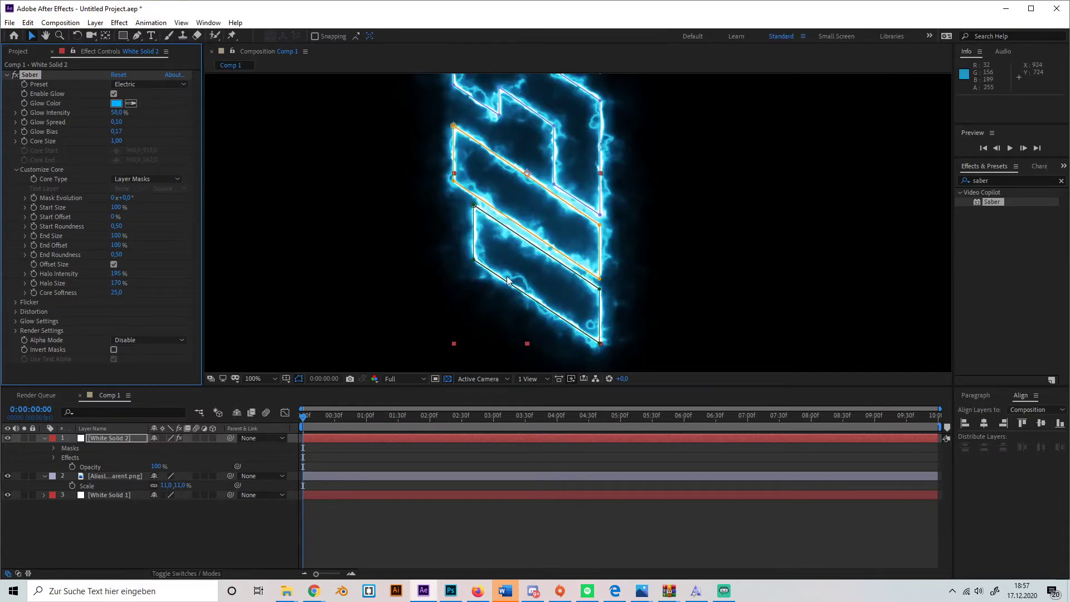
scroll(507, 281, down, 2)
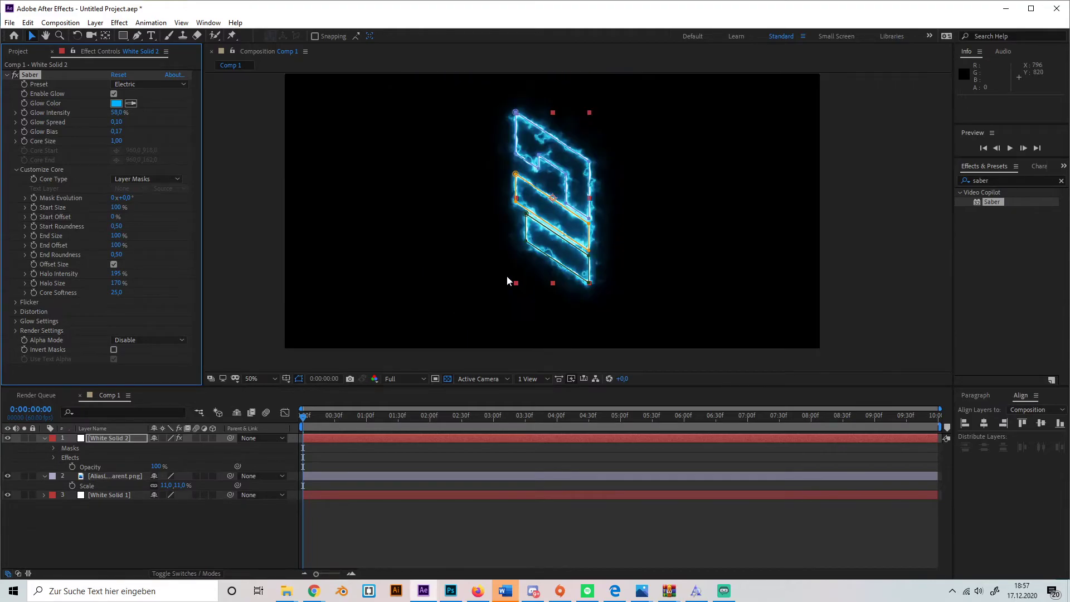
click(206, 550)
scroll(436, 277, down, 2)
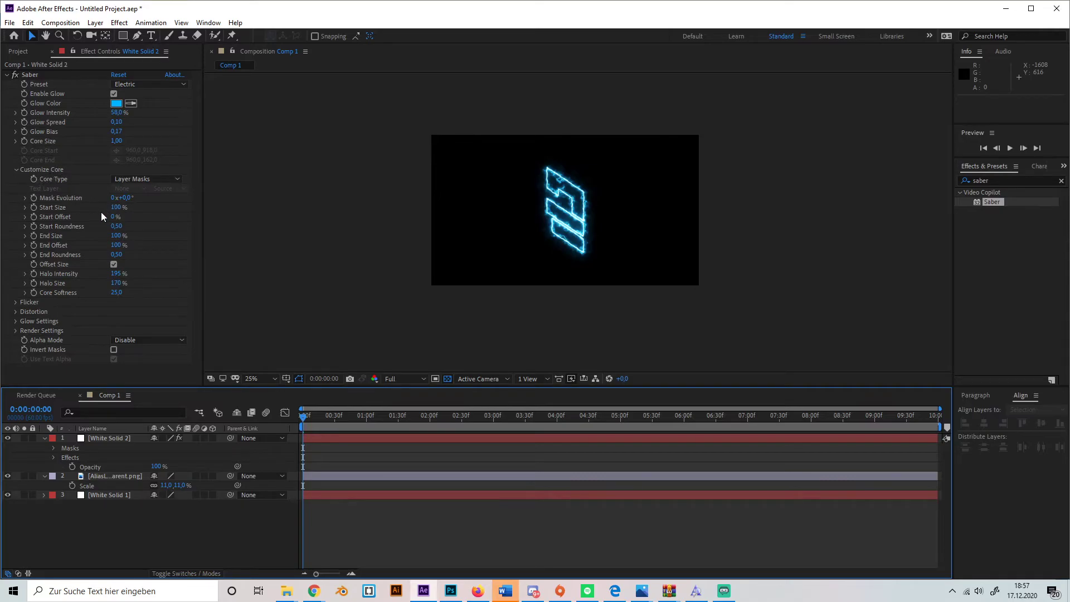
Set Saber's Start Size to 0%.
drag(116, 207, 10, 228)
click(221, 564)
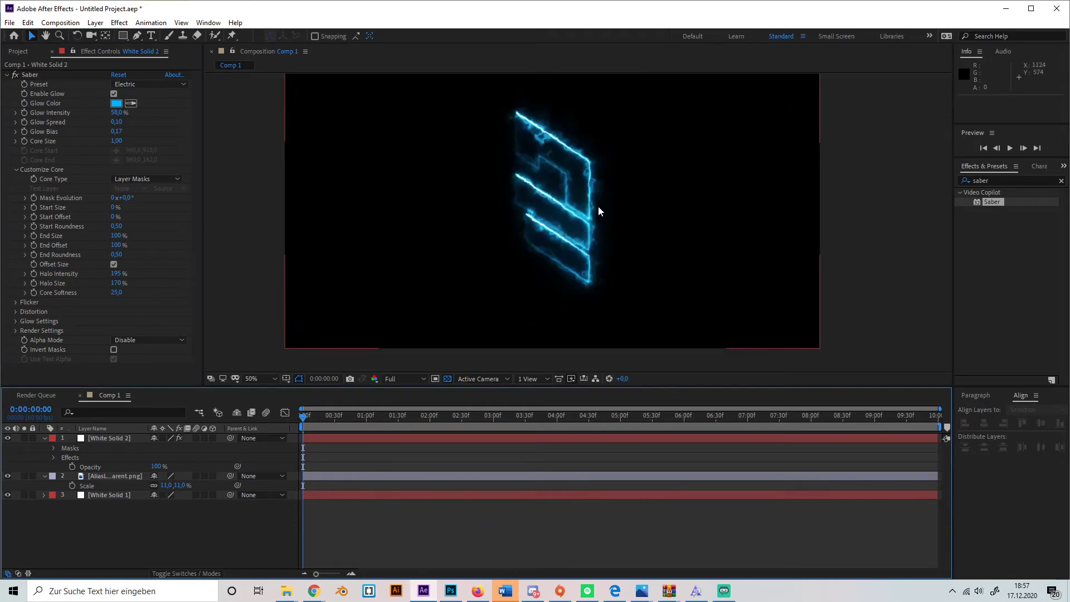
scroll(580, 212, up, 1)
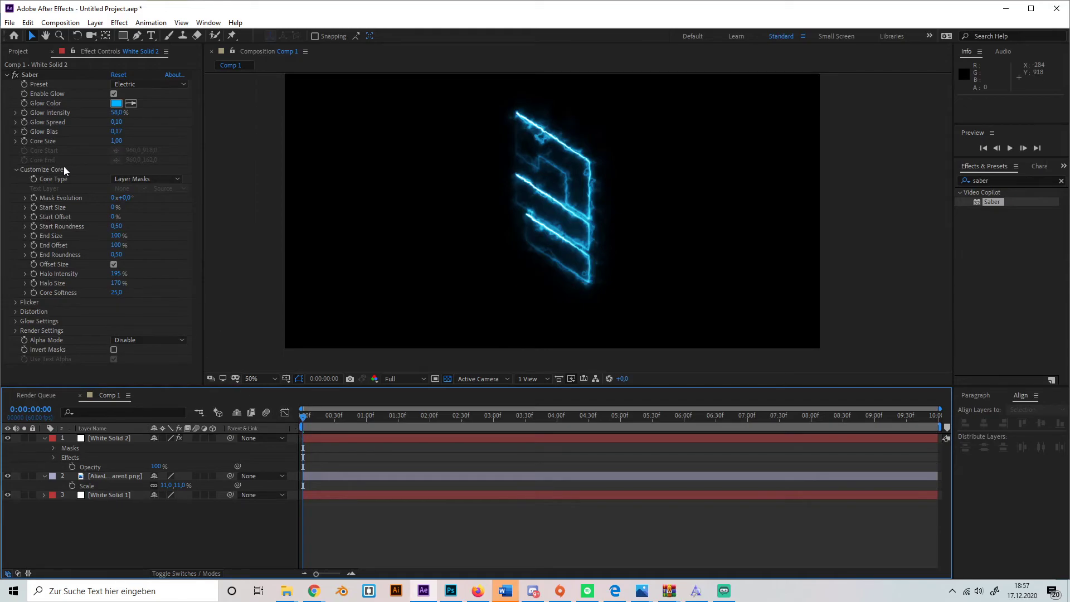
Keyframe Mask Evolution from 0x+0° at 0:00 to 2x+103° at the comp's end.
click(33, 198)
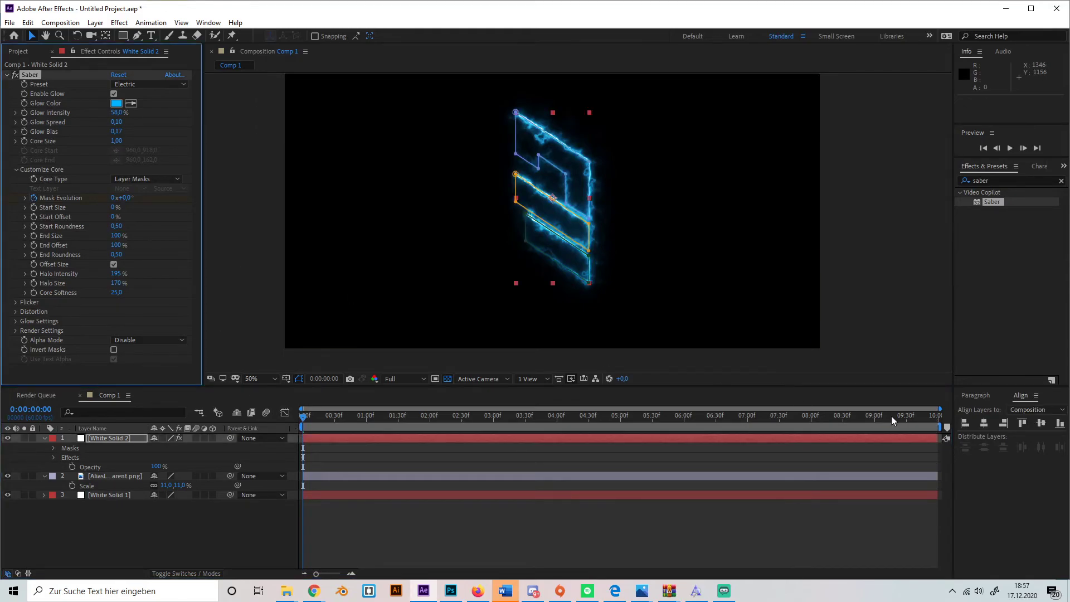
drag(890, 416, 984, 426)
drag(121, 198, 229, 212)
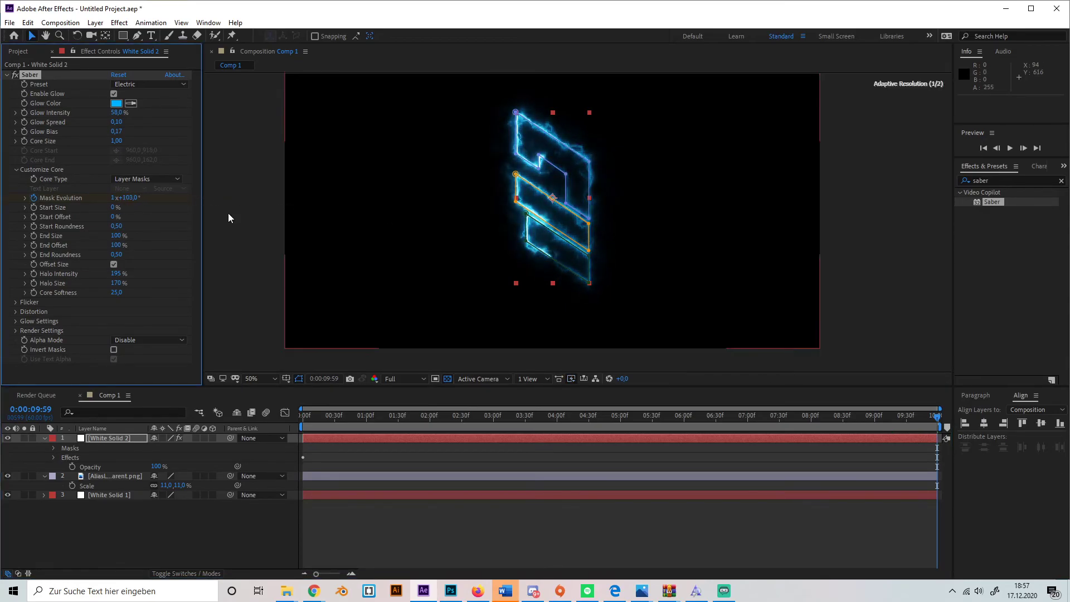
click(114, 197)
text(2)
key(Return)
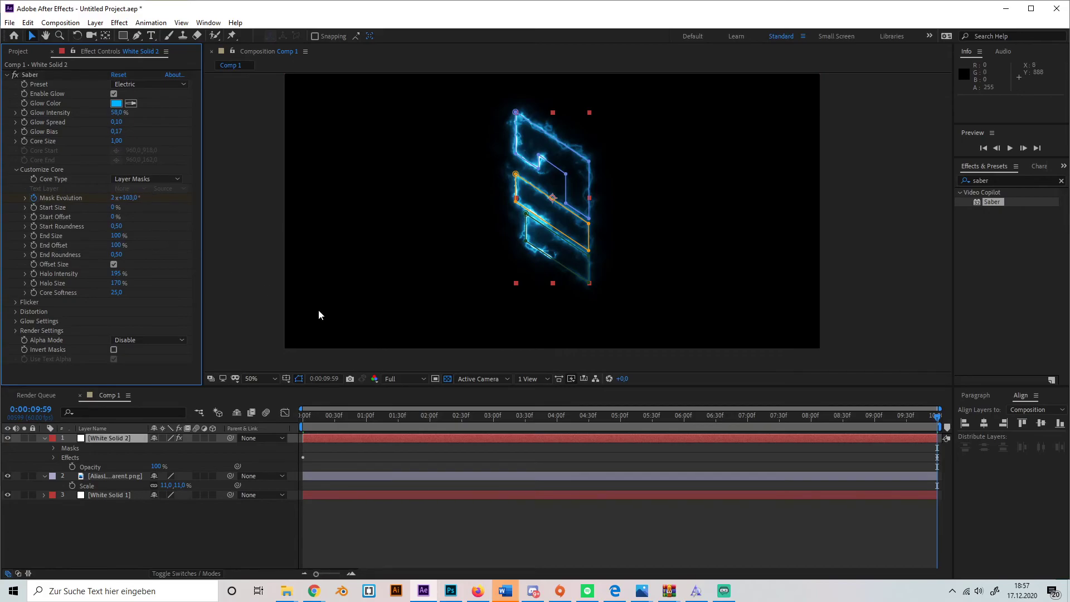